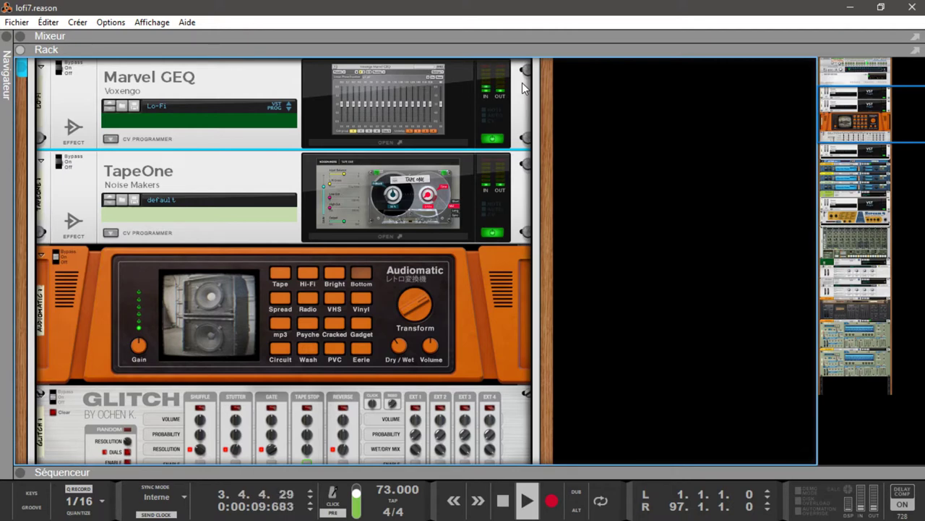
- Examine the master insert effects in the rack, from the Marvel GEQ and TapeOne through Audiomatic, Glitch and iZotope Vinyl
{"action": "key", "text": "Down"}
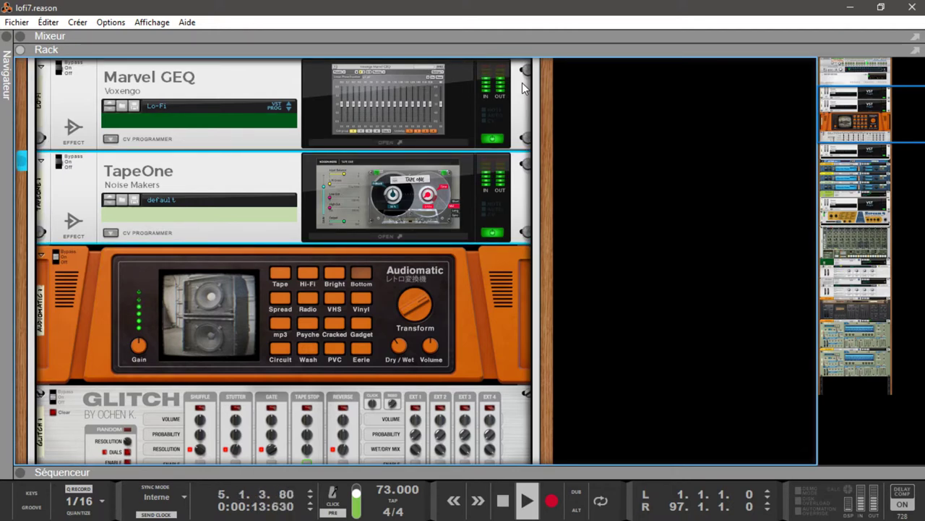
{"action": "key", "text": "Down"}
{"action": "key", "text": "Down"}
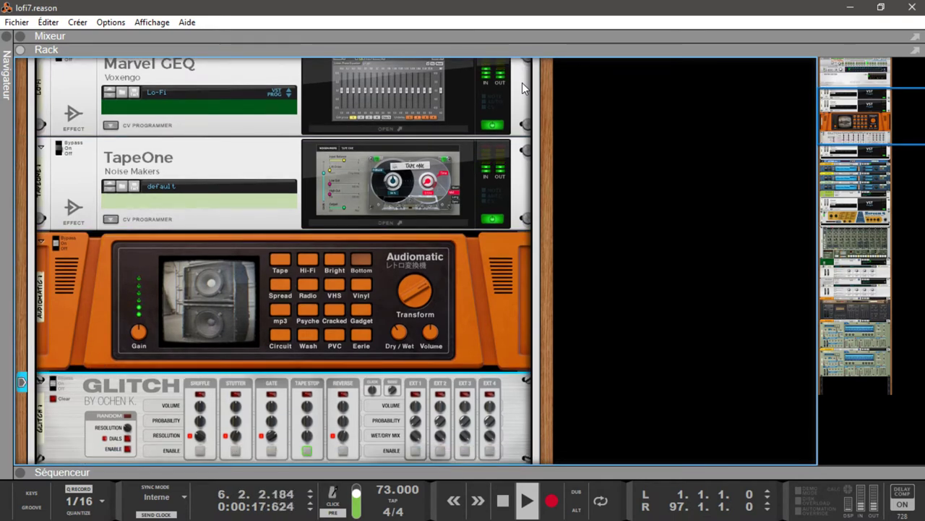
{"action": "key", "text": "Down"}
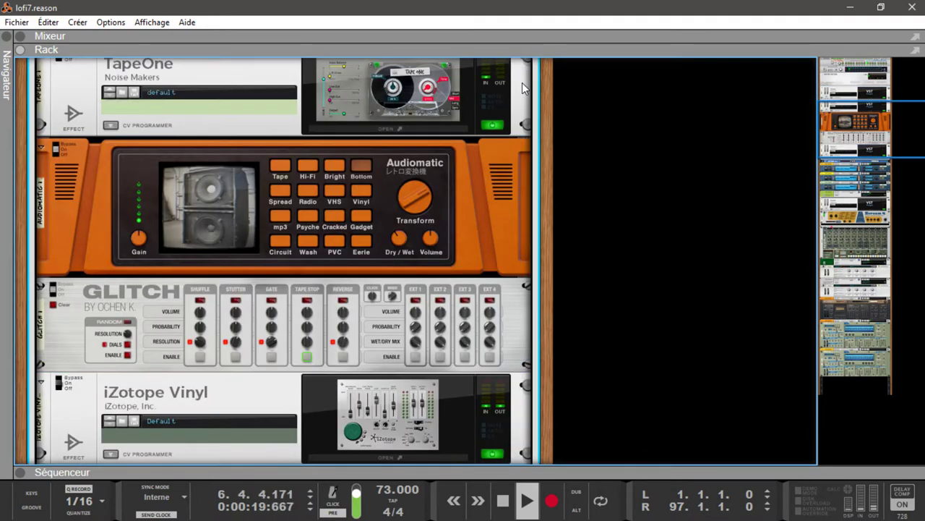
{"action": "key", "text": "Down"}
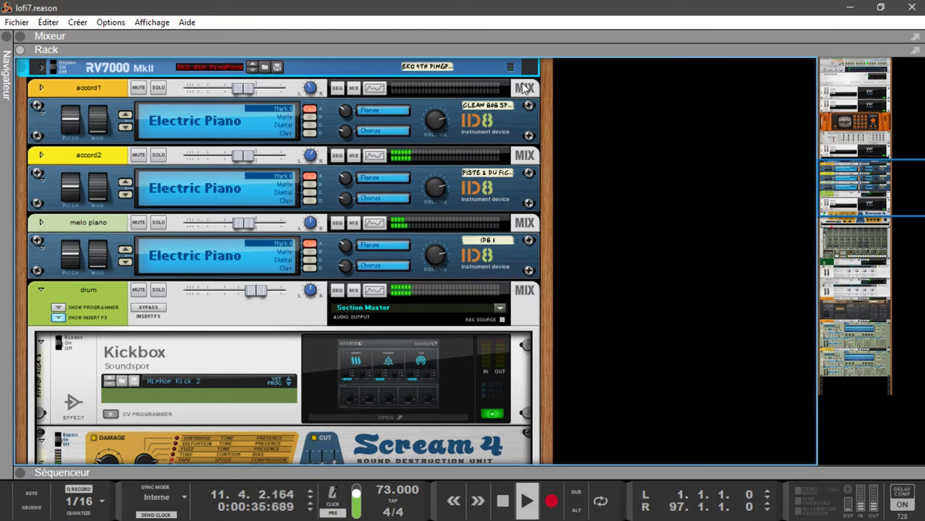
- Examine the three Electric Piano ID8 channels and the drum channel's Kickbox and Scream 4 insert effects
{"action": "key", "text": "Down"}
{"action": "key", "text": "Down"}
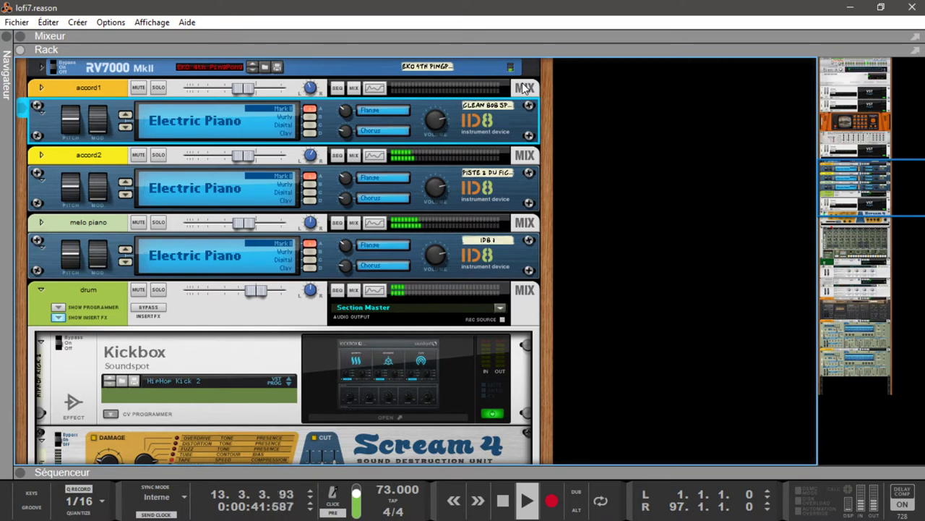
{"action": "key", "text": "Down"}
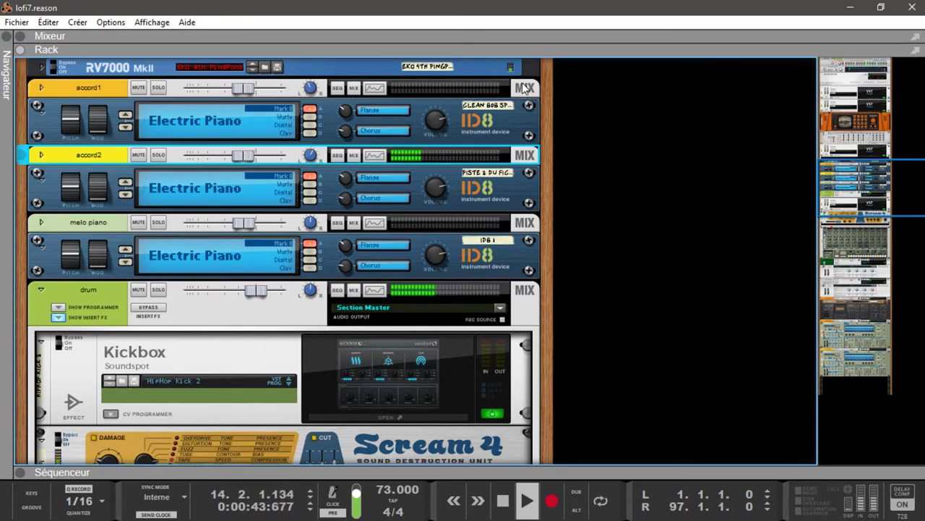
{"action": "key", "text": "Down"}
{"action": "key", "text": "Down"}
{"action": "key", "text": "Down"}
{"action": "key", "text": "Down"}
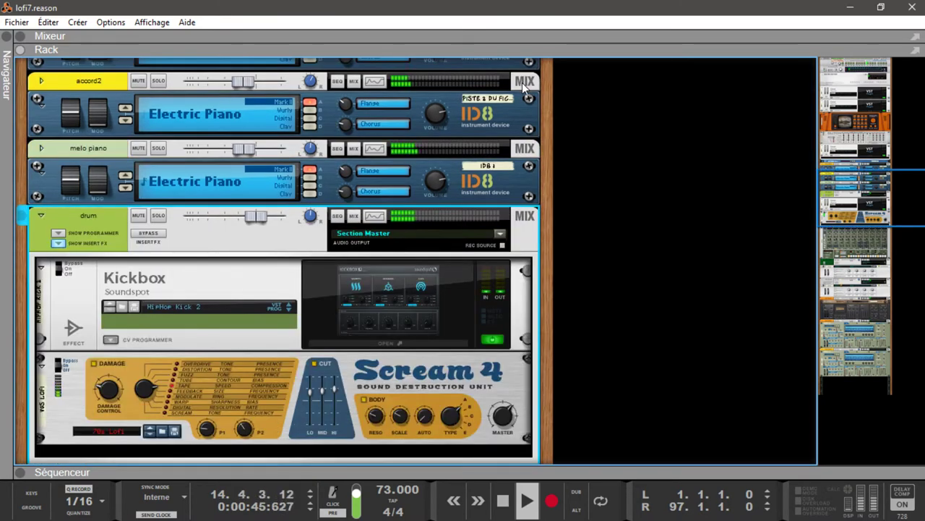
{"action": "key", "text": "Down"}
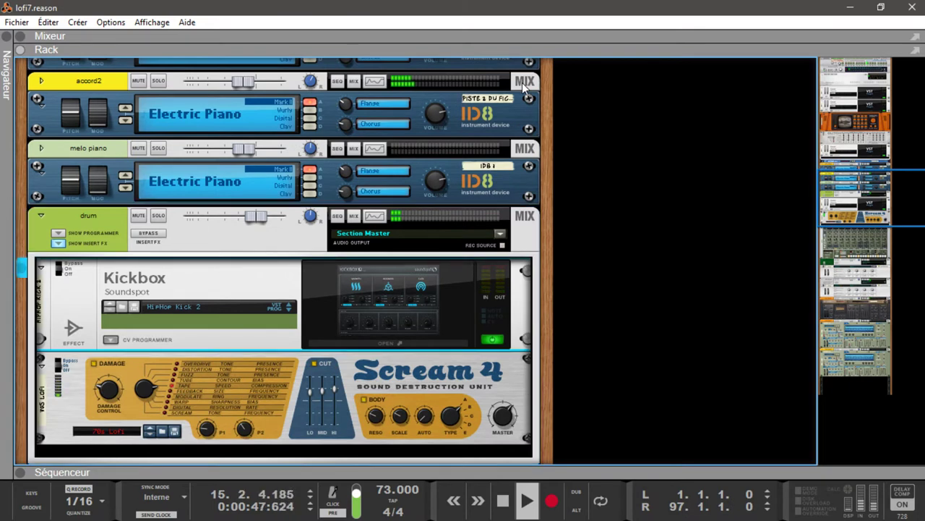
{"action": "key", "text": "Down"}
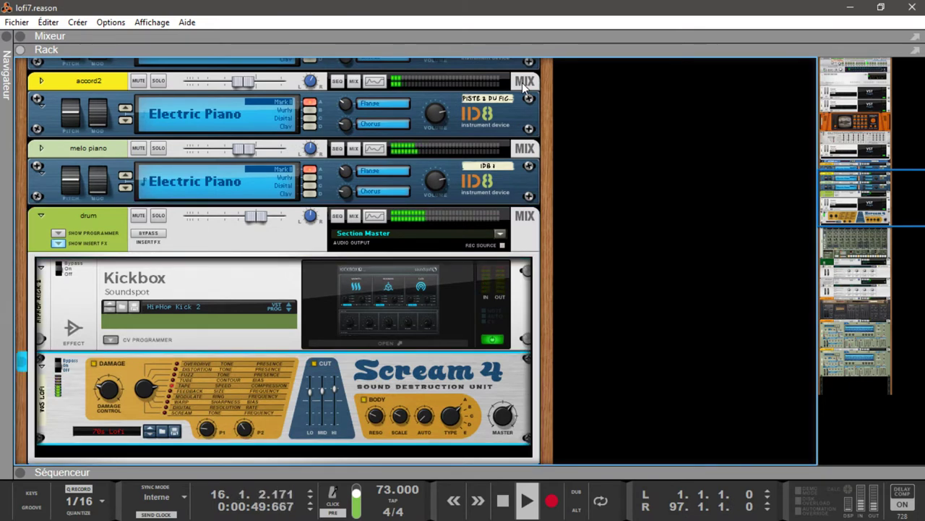
- Turn off the pattern section of the Redrum drum machine
{"action": "key", "text": "Down"}
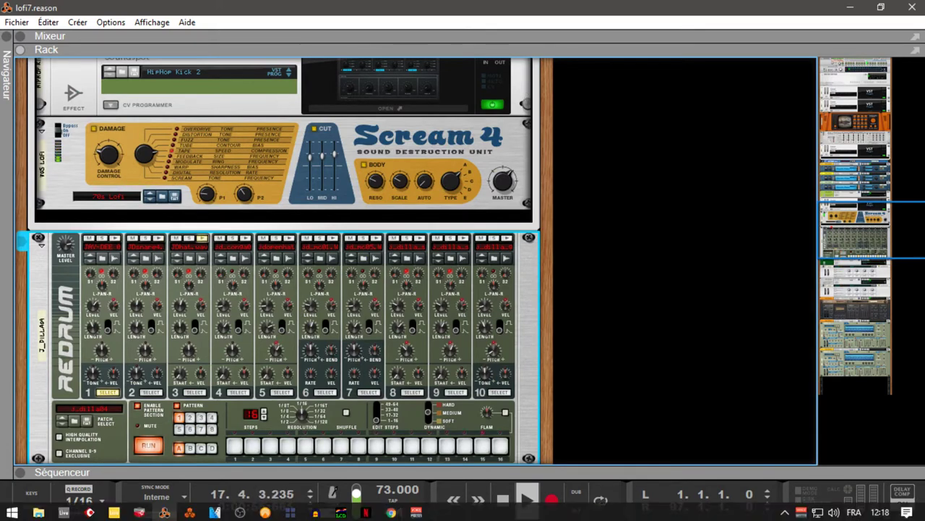
{"action": "left_click", "coordinate": [138, 408]}
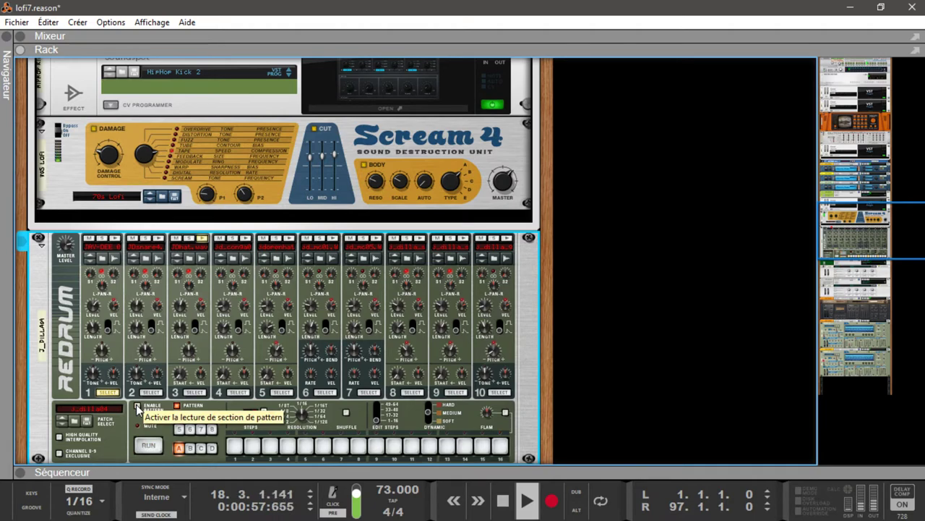
- Show the devices inside the EQ-Bass 001 Picker Combinator
{"action": "scroll", "coordinate": [137, 410], "scroll_direction": "down", "scroll_amount": 3}
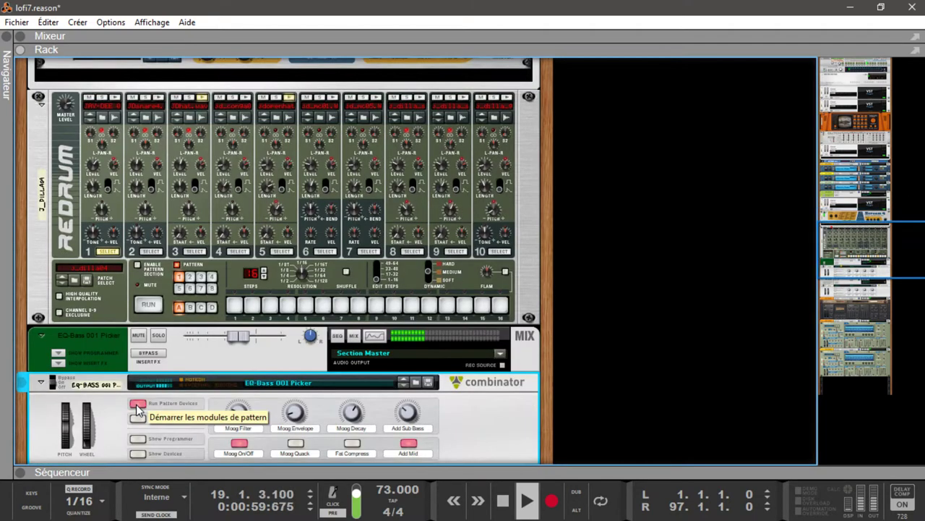
{"action": "scroll", "coordinate": [137, 409], "scroll_direction": "down", "scroll_amount": 1}
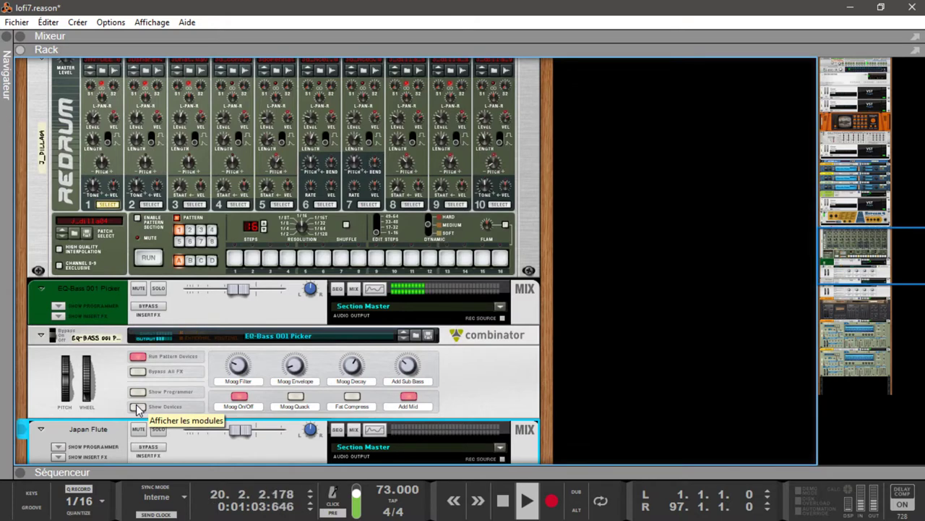
{"action": "left_click", "coordinate": [137, 407]}
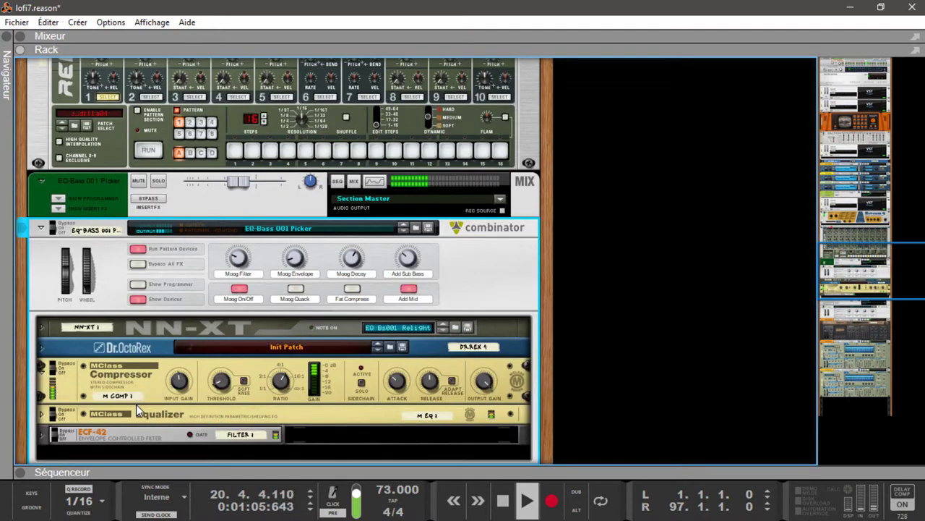
- Look over the bass Combinator's devices and show the devices inside the Japan Flute Combinator
{"action": "left_click", "coordinate": [136, 405]}
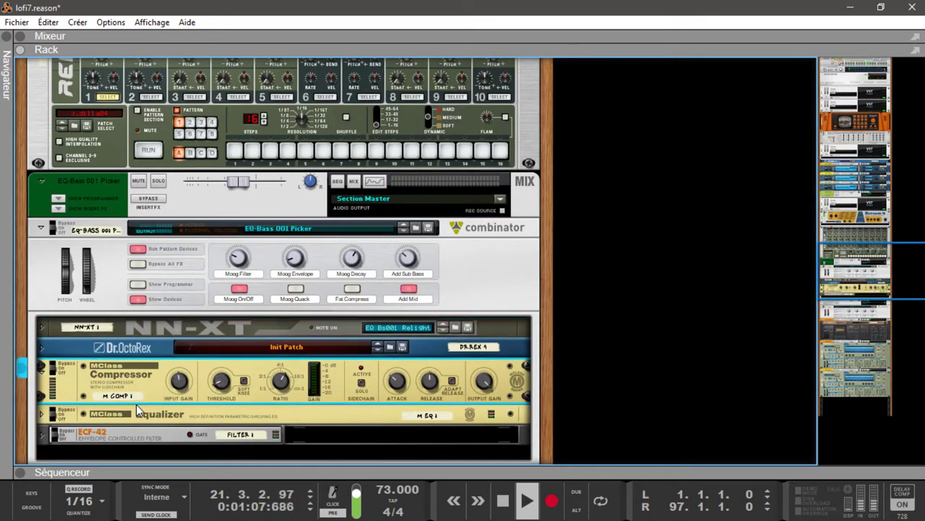
{"action": "key", "text": "Down"}
{"action": "key", "text": "Down"}
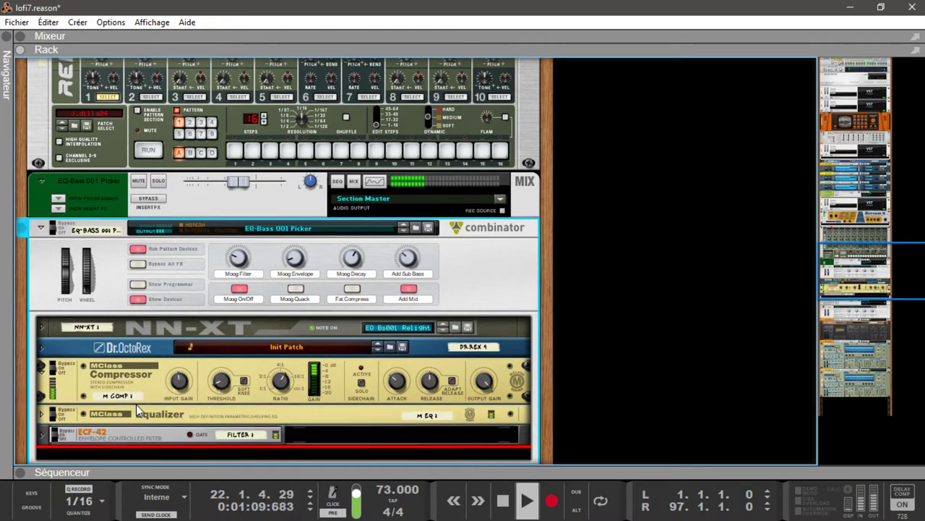
{"action": "key", "text": "Down"}
{"action": "key", "text": "Down"}
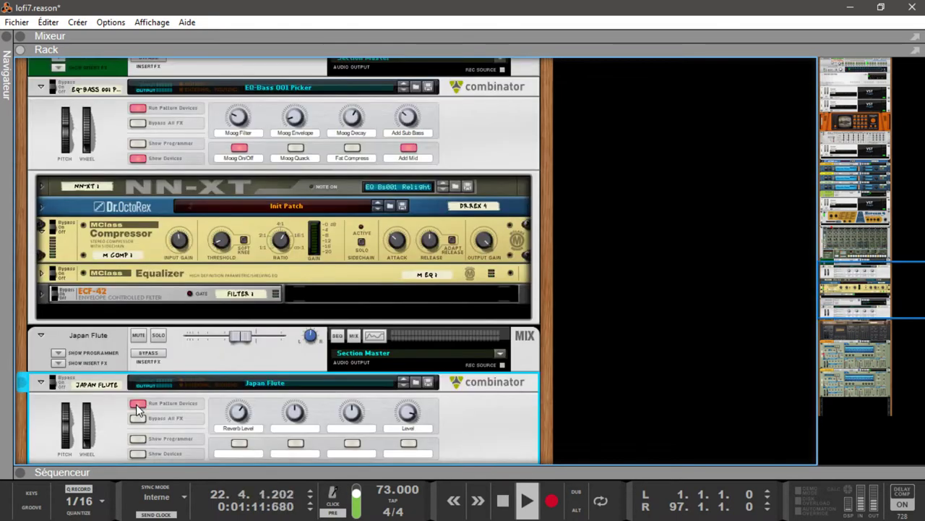
{"action": "key", "text": "Down"}
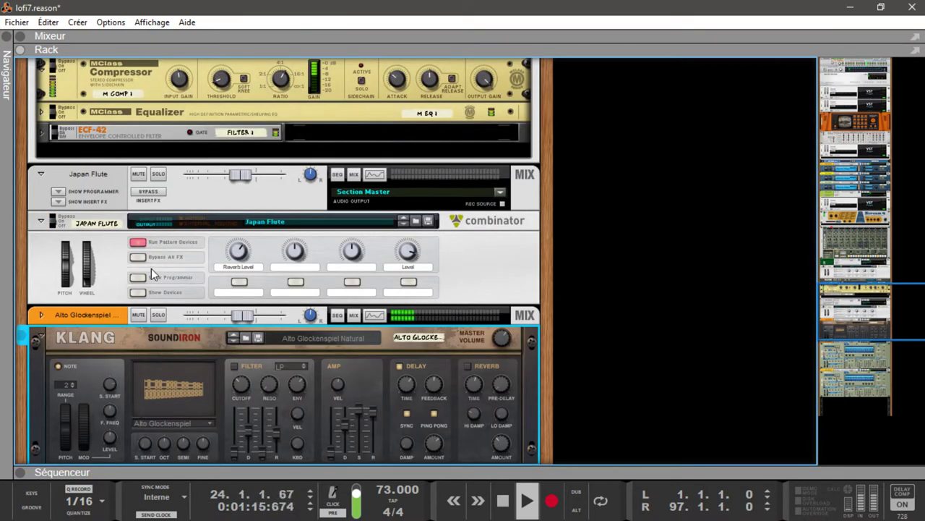
{"action": "left_click", "coordinate": [137, 292]}
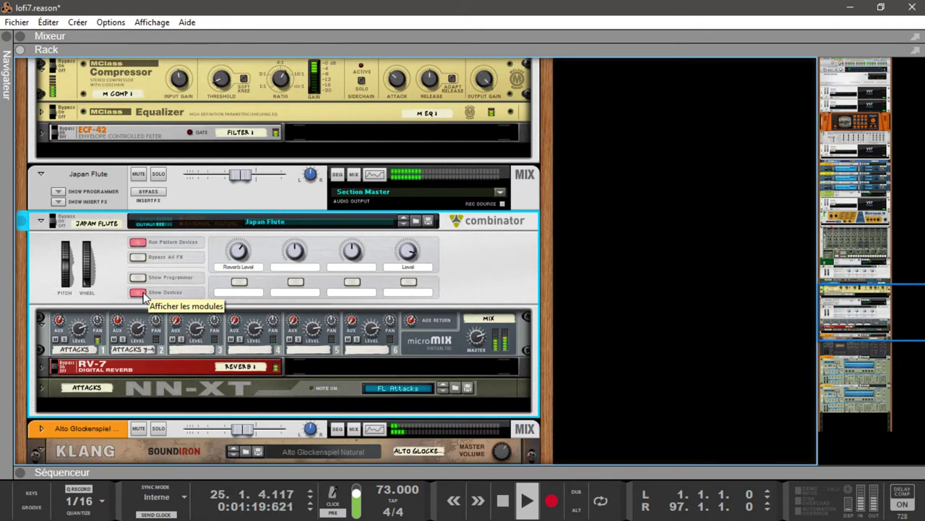
- Examine the Japan Flute Combinator's devices, the Klang glockenspiel and the two NN-19 samplers at the end of the rack
{"action": "key", "text": "Down"}
{"action": "key", "text": "Down"}
{"action": "key", "text": "Down"}
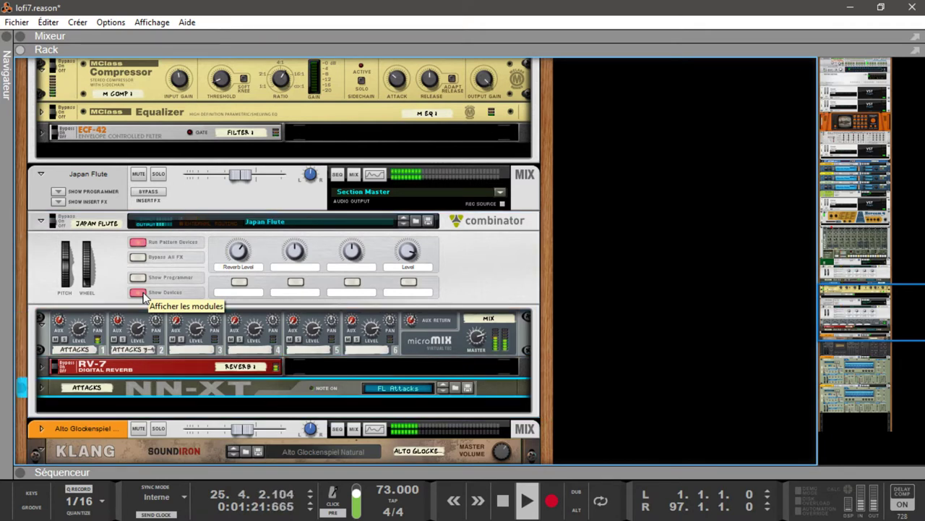
{"action": "key", "text": "Down"}
{"action": "key", "text": "Down"}
{"action": "key", "text": "Down"}
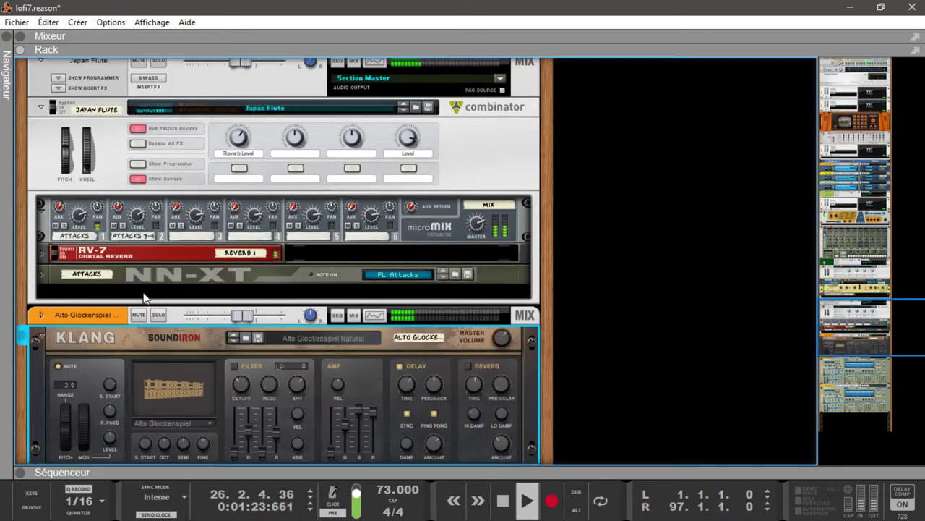
{"action": "key", "text": "Down"}
{"action": "key", "text": "Down"}
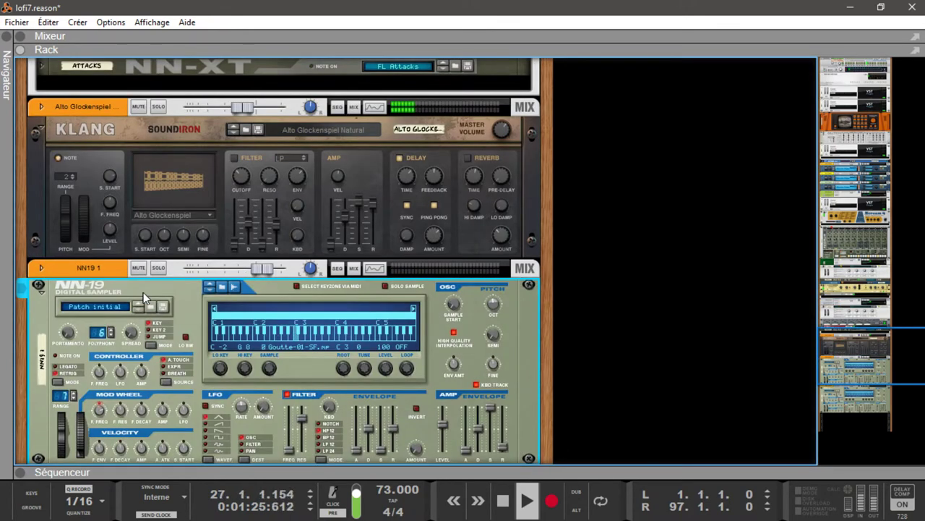
{"action": "key", "text": "Down"}
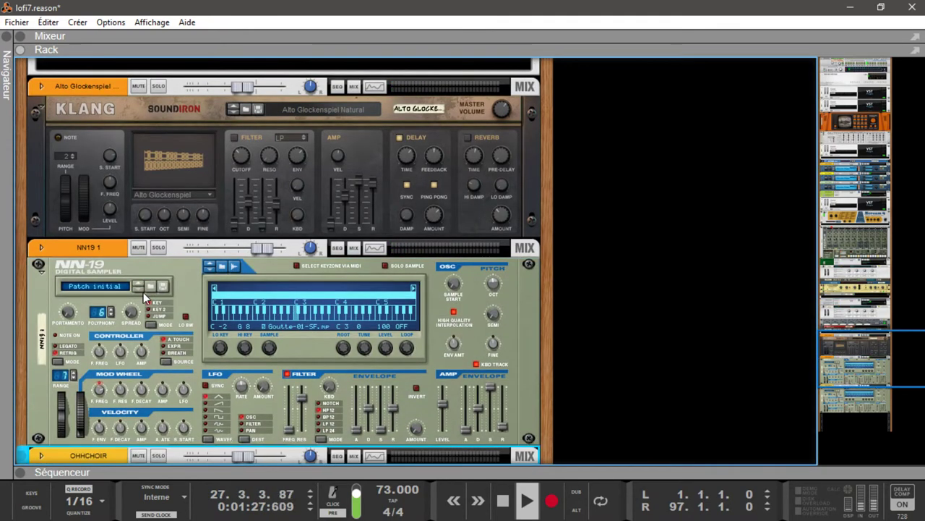
{"action": "key", "text": "Down"}
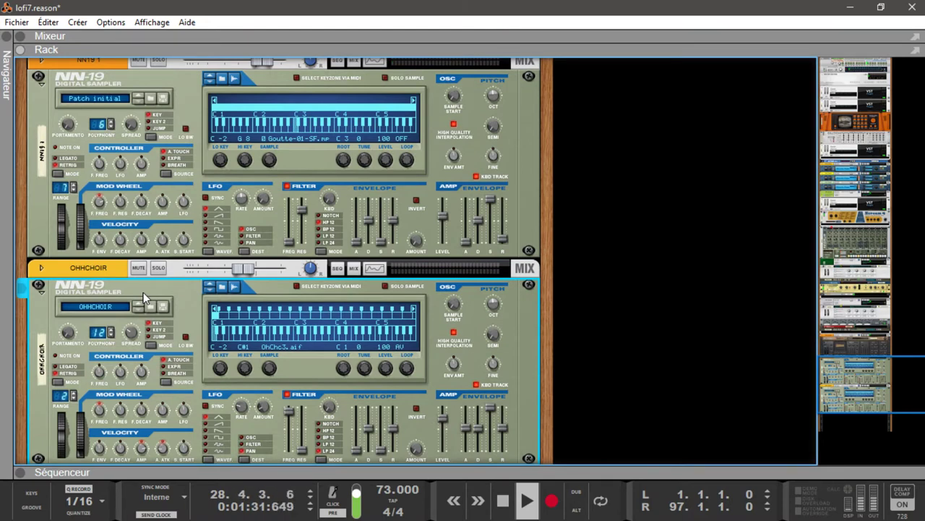
- View the mixer, rack and sequencer together, and show the rack, the mixer and the sequencer each at full size
{"action": "key", "text": "F5+F6+F7"}
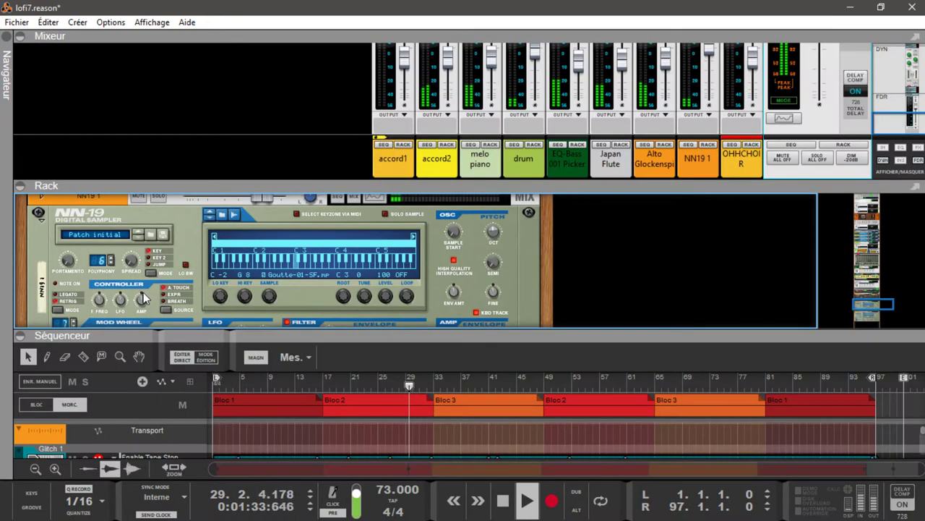
{"action": "key", "text": "F6"}
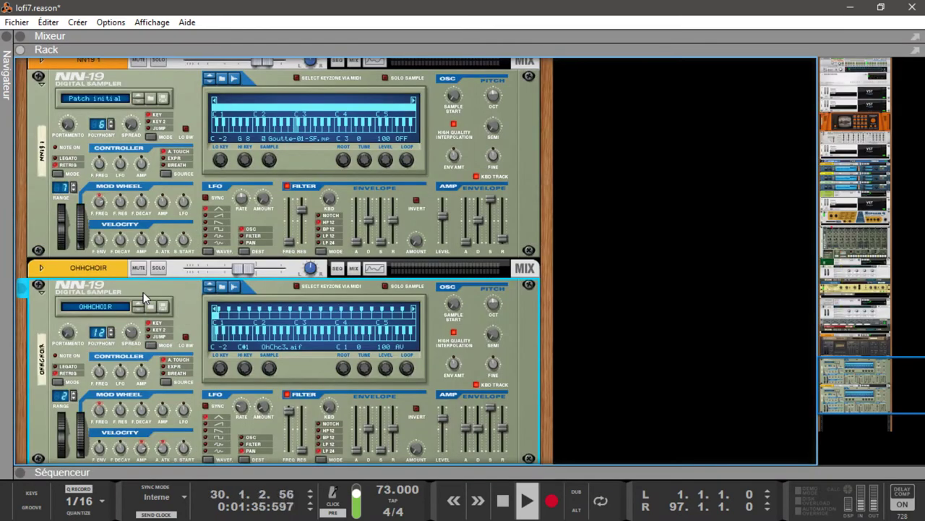
{"action": "key", "text": "F5+F6+F7"}
{"action": "key", "text": "F5"}
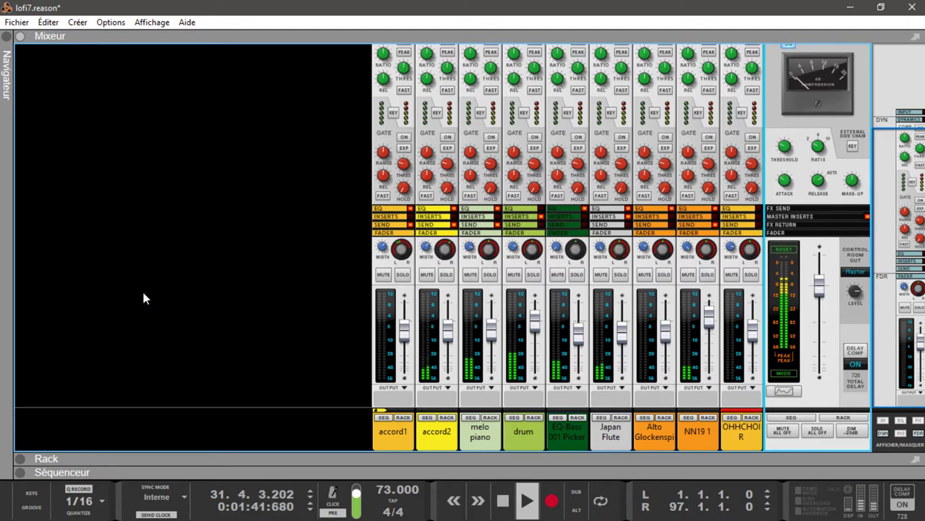
{"action": "key", "text": "F7"}
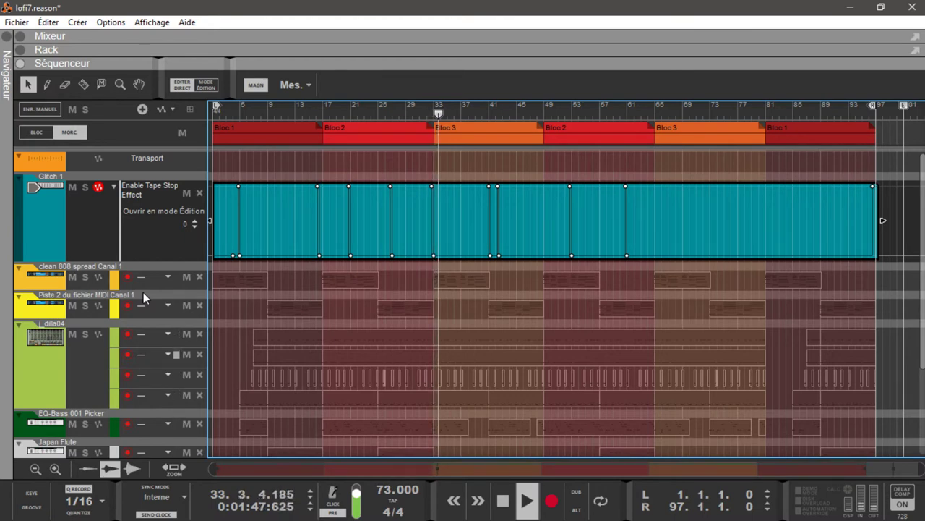
- View the channel levels in the full-size mixer and switch through the sequencer back to the rack
{"action": "key", "text": "F5"}
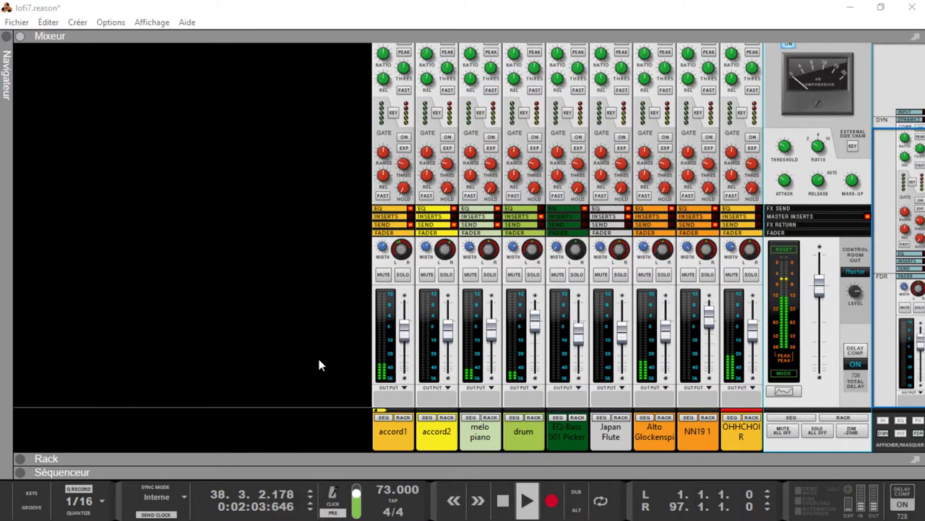
{"action": "left_click", "coordinate": [319, 365]}
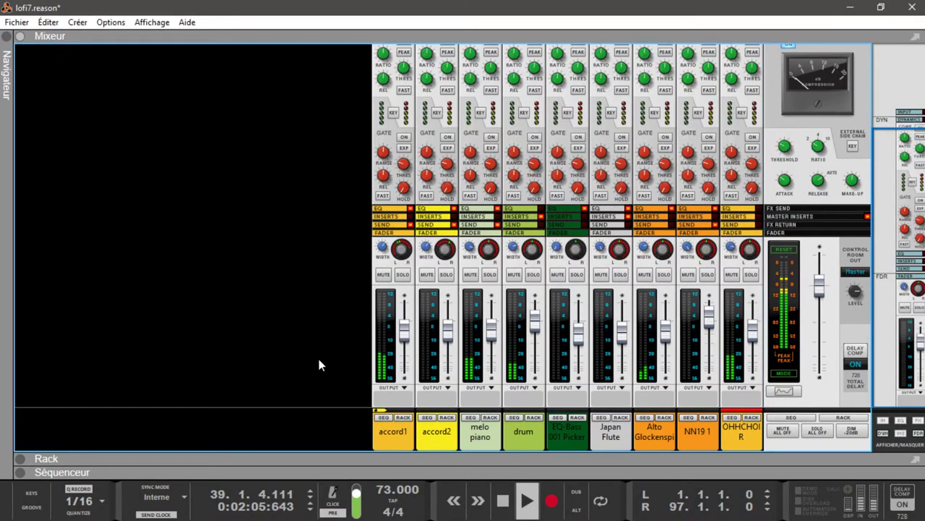
{"action": "key", "text": "F7"}
{"action": "key", "text": "F6"}
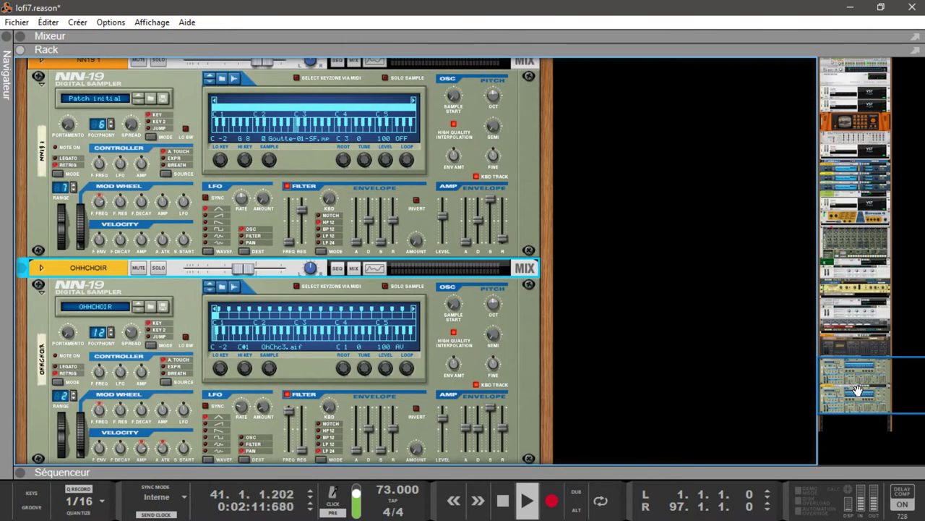
- Review the rack upward from the NN-19 samplers through the flute and bass Combinators to the drum channel
{"action": "scroll", "coordinate": [858, 390], "scroll_direction": "up", "scroll_amount": 5}
{"action": "key", "text": "Down"}
{"action": "key", "text": "Down"}
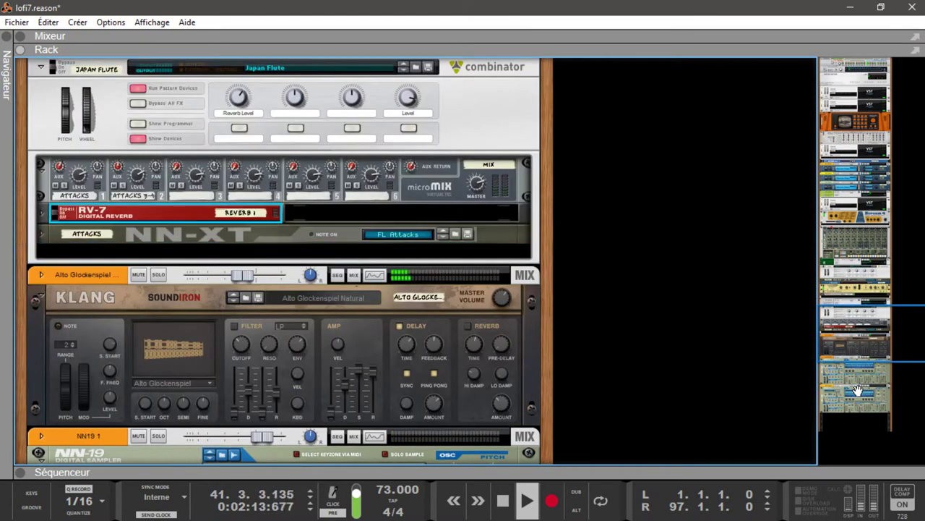
{"action": "key", "text": "Up"}
{"action": "key", "text": "Up"}
{"action": "key", "text": "Up"}
{"action": "key", "text": "Up"}
{"action": "key", "text": "Up"}
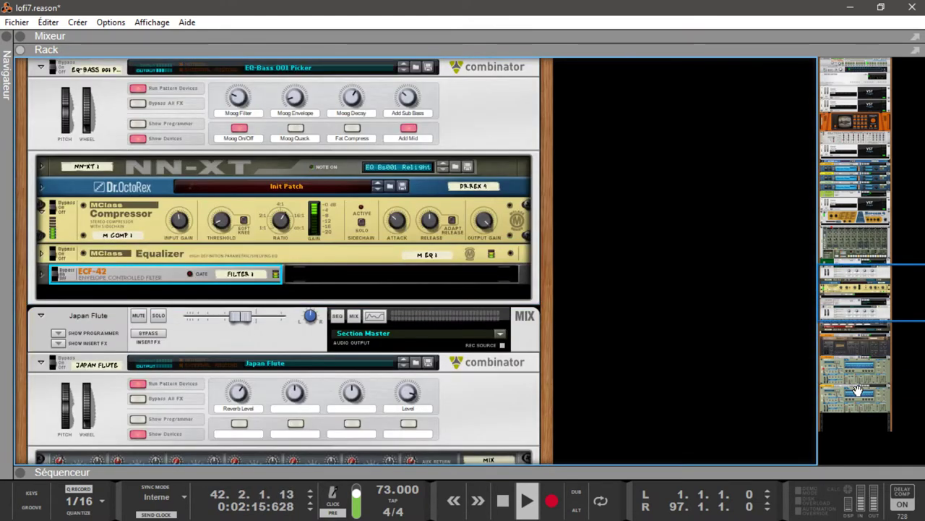
{"action": "key", "text": "Up"}
{"action": "key", "text": "Up"}
{"action": "key", "text": "Up"}
{"action": "key", "text": "Up"}
{"action": "key", "text": "Up"}
{"action": "key", "text": "Up"}
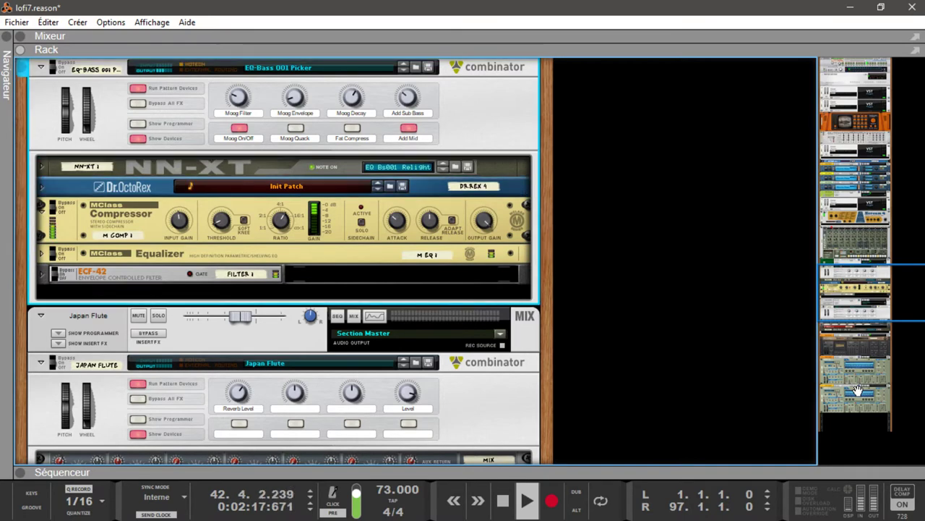
{"action": "key", "text": "Up"}
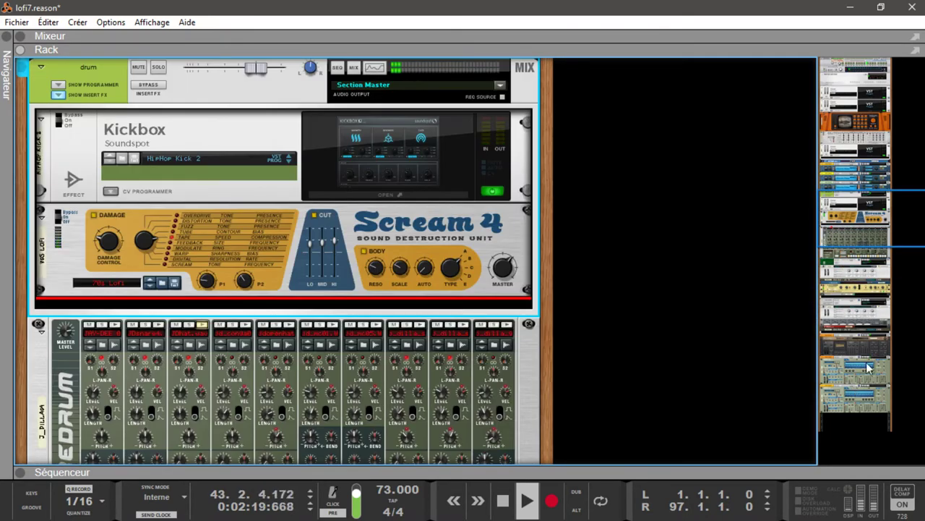
- Examine the drum channel's Kickbox plugin window and the master insert's iZotope Vinyl plugin window, closing each after viewing
{"action": "left_click", "coordinate": [418, 193]}
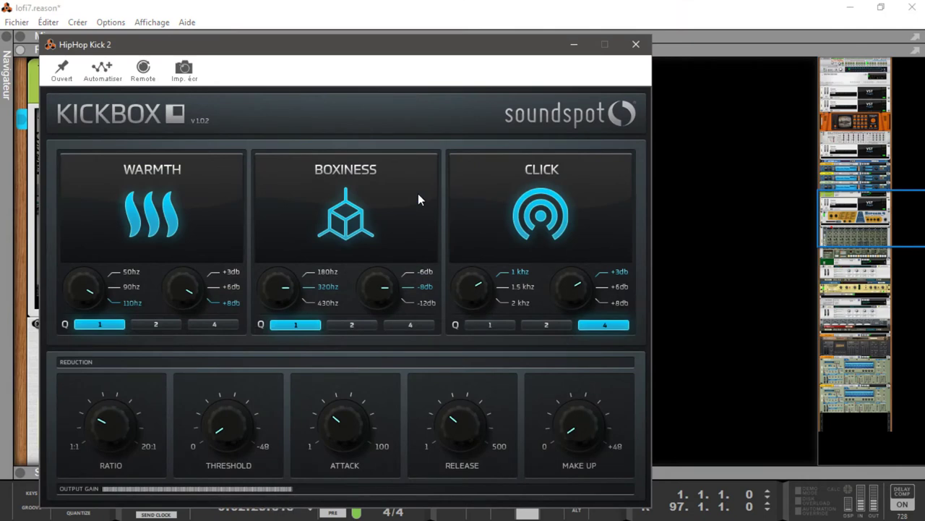
{"action": "left_click", "coordinate": [635, 46]}
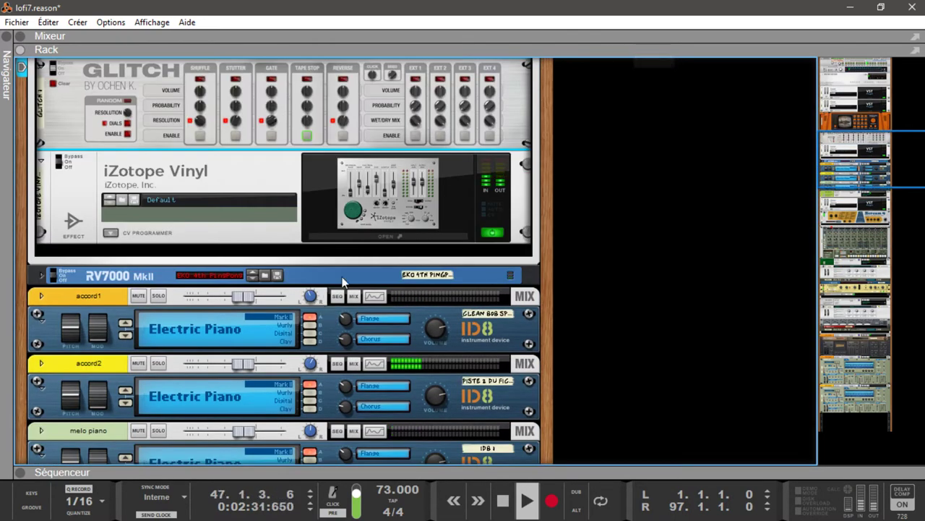
{"action": "left_click", "coordinate": [382, 239]}
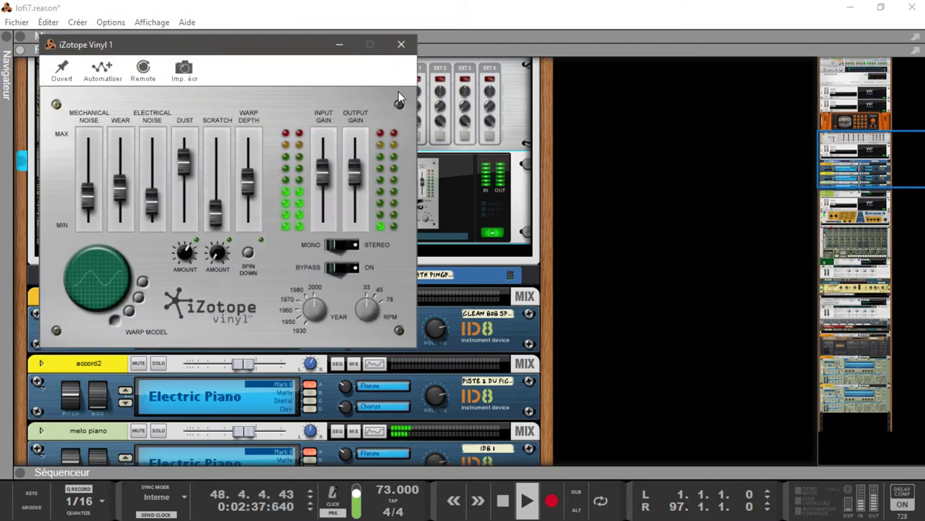
{"action": "left_click", "coordinate": [399, 46]}
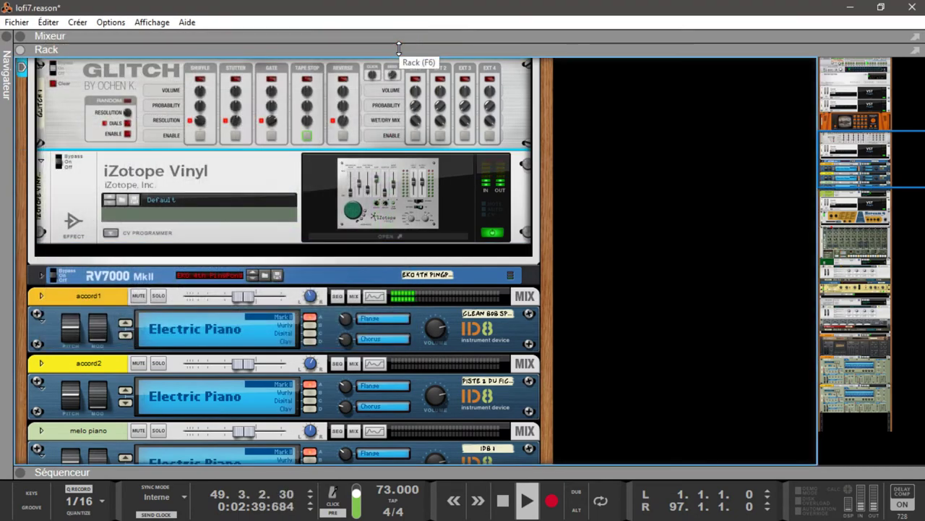
- Examine the TapeOne and Marvel GEQ plugin windows in the master inserts, closing each after viewing
{"action": "scroll", "coordinate": [399, 57], "scroll_direction": "up", "scroll_amount": 5}
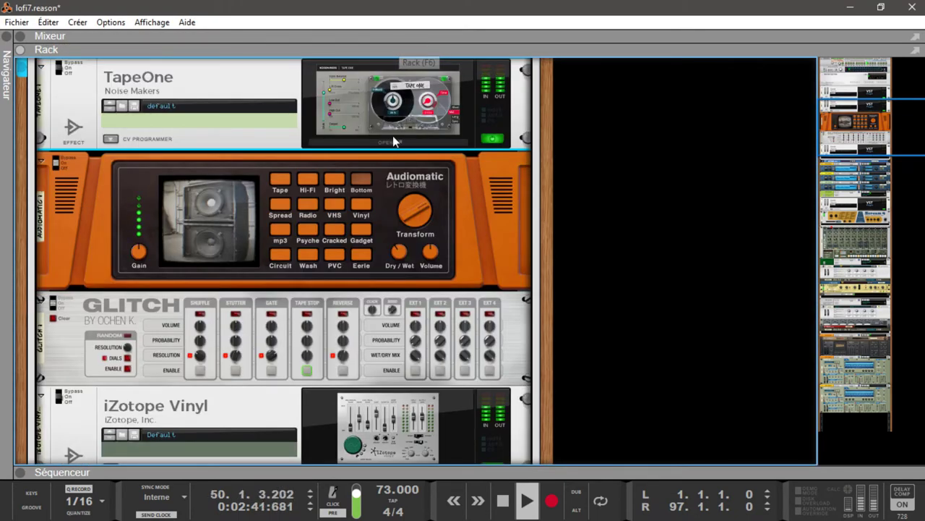
{"action": "left_click", "coordinate": [389, 139]}
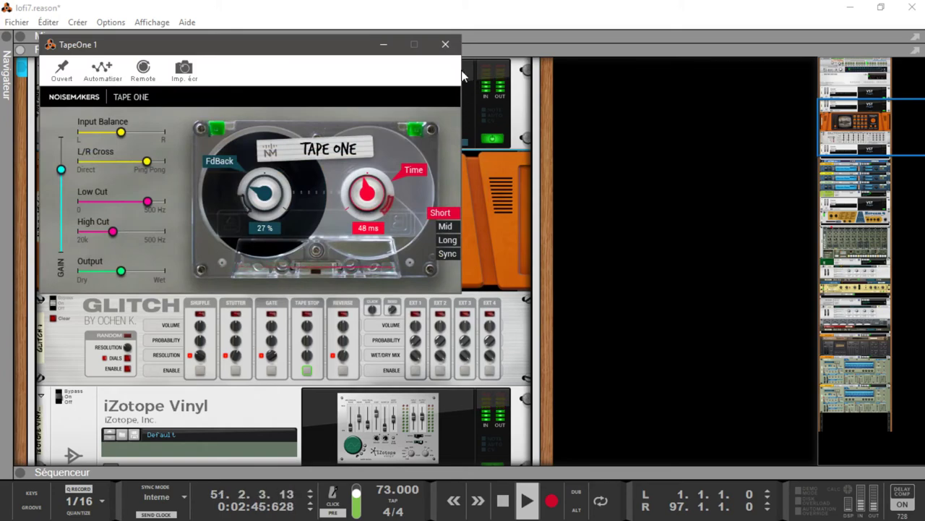
{"action": "left_click", "coordinate": [445, 44]}
{"action": "scroll", "coordinate": [455, 81], "scroll_direction": "up", "scroll_amount": 3}
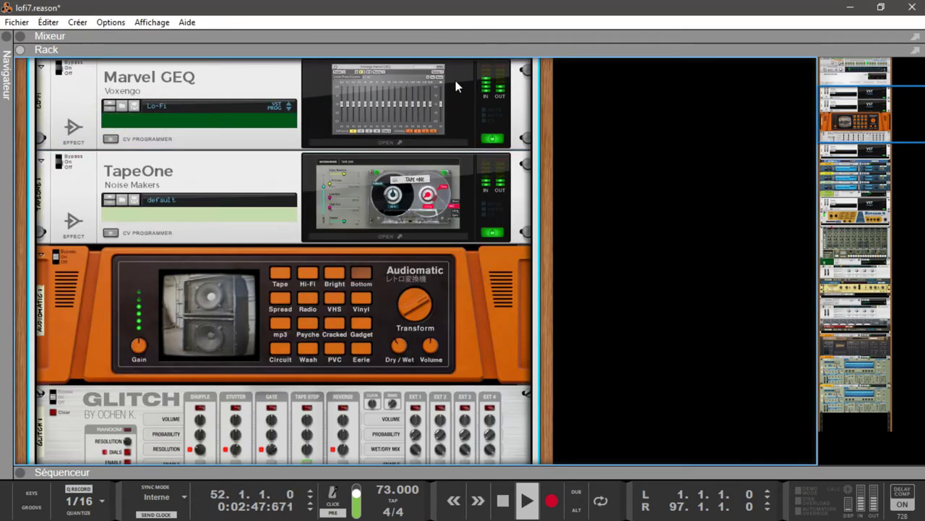
{"action": "left_click", "coordinate": [429, 138]}
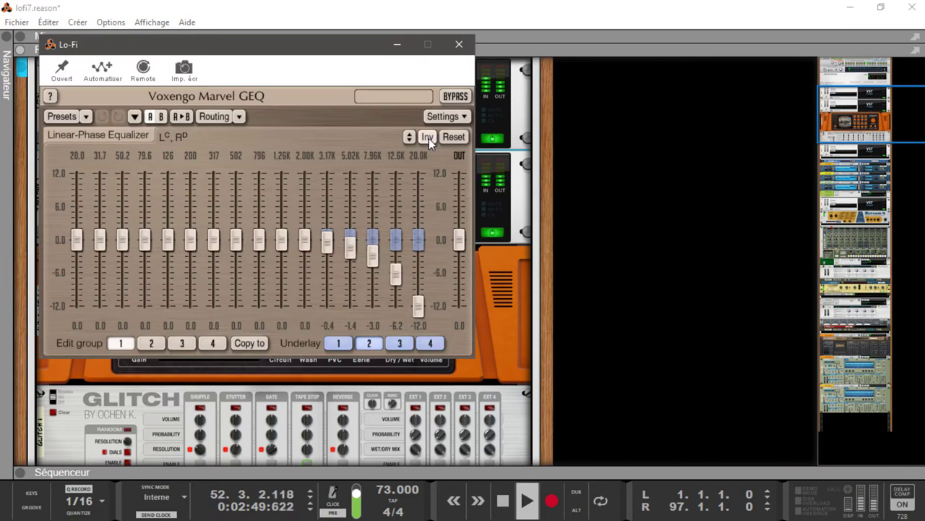
{"action": "left_click", "coordinate": [459, 44]}
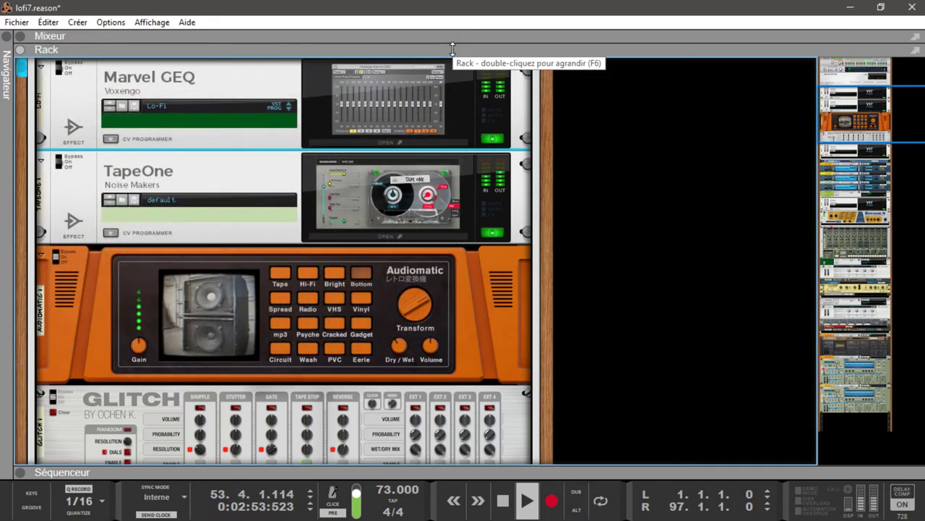
- Show the sequencer arrangement, the rack and the mixer channels in turn at full size, finishing on the sequencer
{"action": "double_click", "coordinate": [453, 49]}
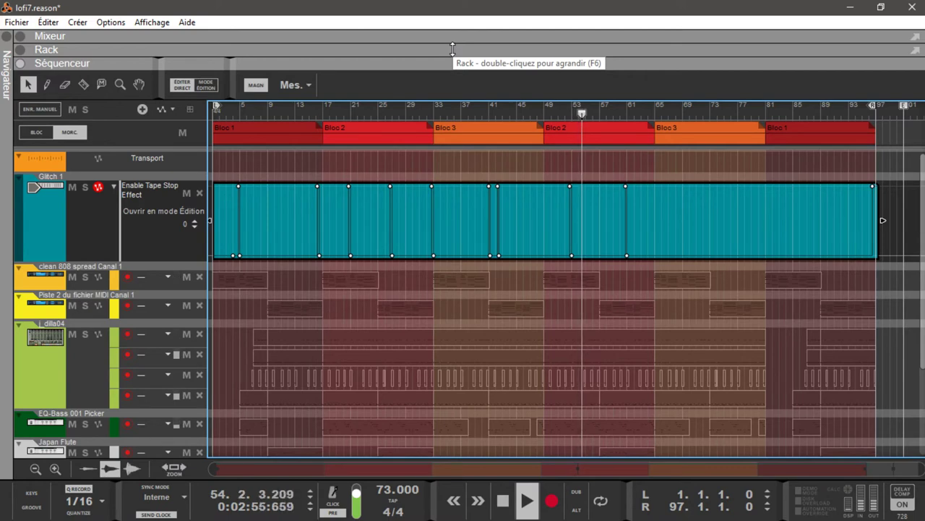
{"action": "double_click", "coordinate": [452, 49]}
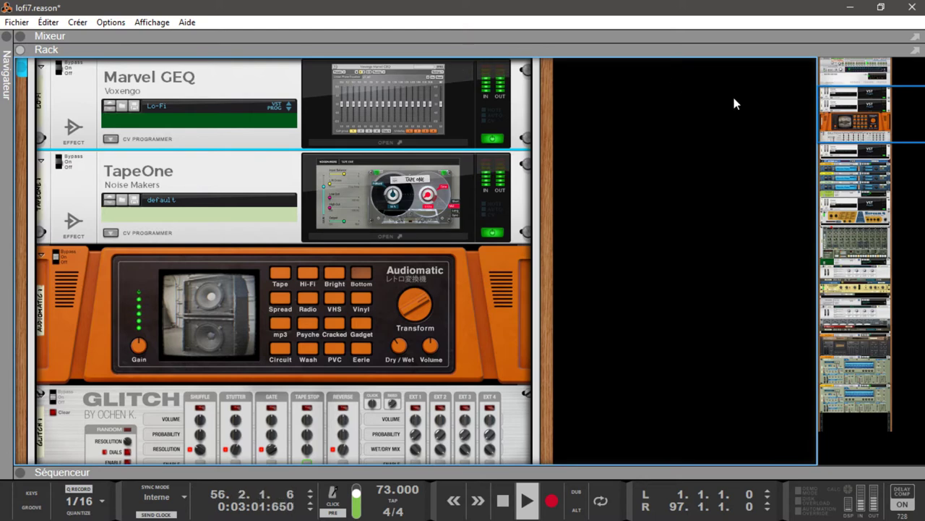
{"action": "key", "text": "F5"}
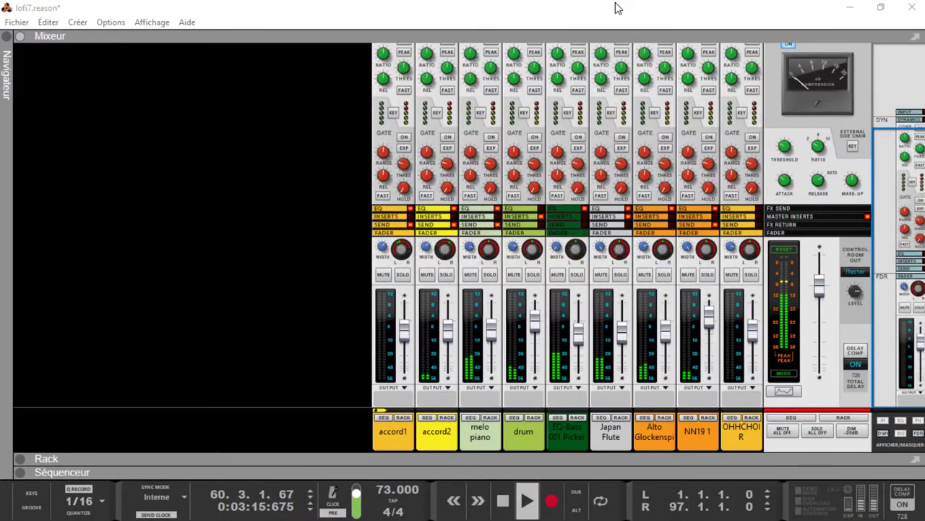
{"action": "left_click", "coordinate": [576, 7]}
{"action": "key", "text": "F7"}
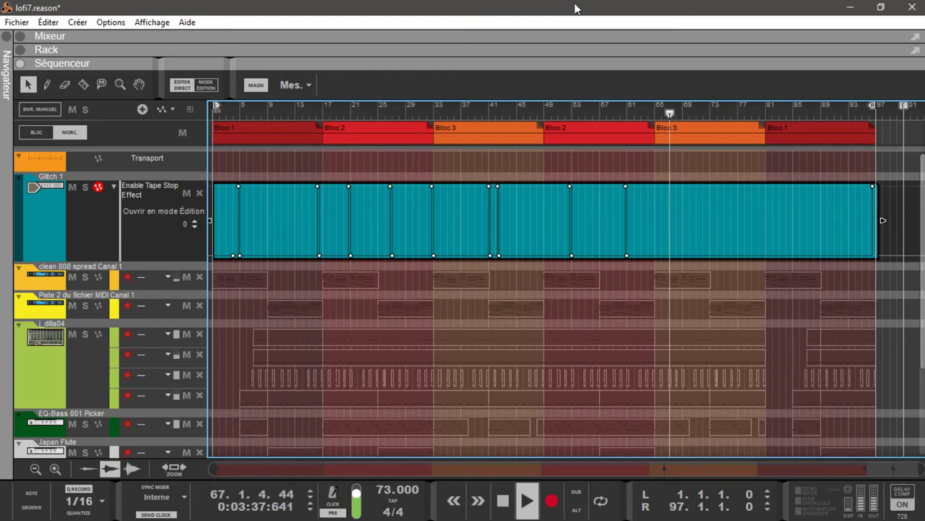
- Return to the full-size rack and step through the master insert effects from Marvel GEQ down to iZotope Vinyl
{"action": "key", "text": "F6"}
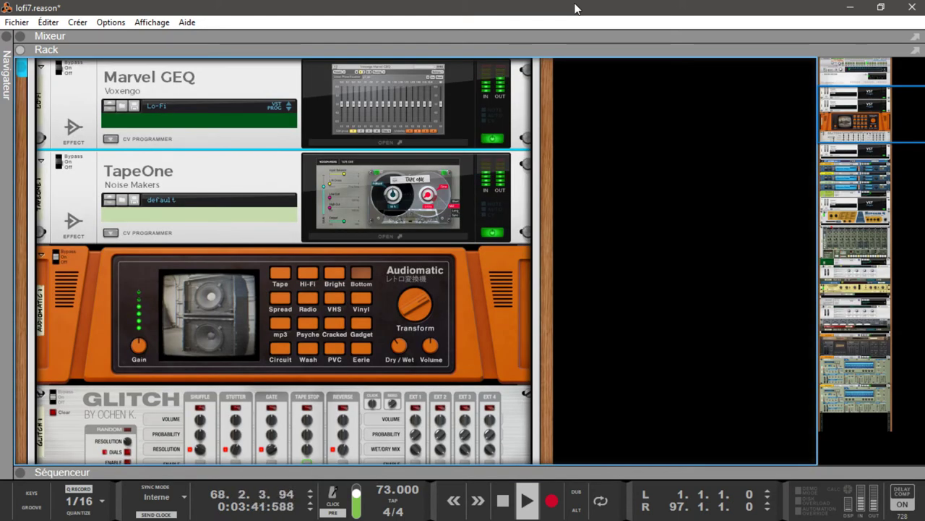
{"action": "key", "text": "Down"}
{"action": "key", "text": "Down"}
{"action": "key", "text": "Down"}
{"action": "key", "text": "Down"}
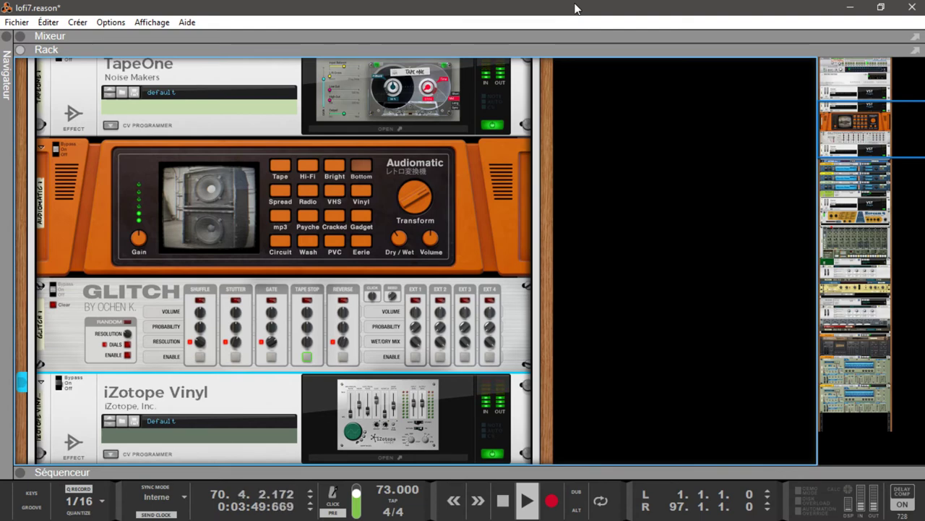
- View the sequencer arrangement and the mixer's channel levels during playback, ending back on the sequencer
{"action": "key", "text": "F7"}
{"action": "key", "text": "F5"}
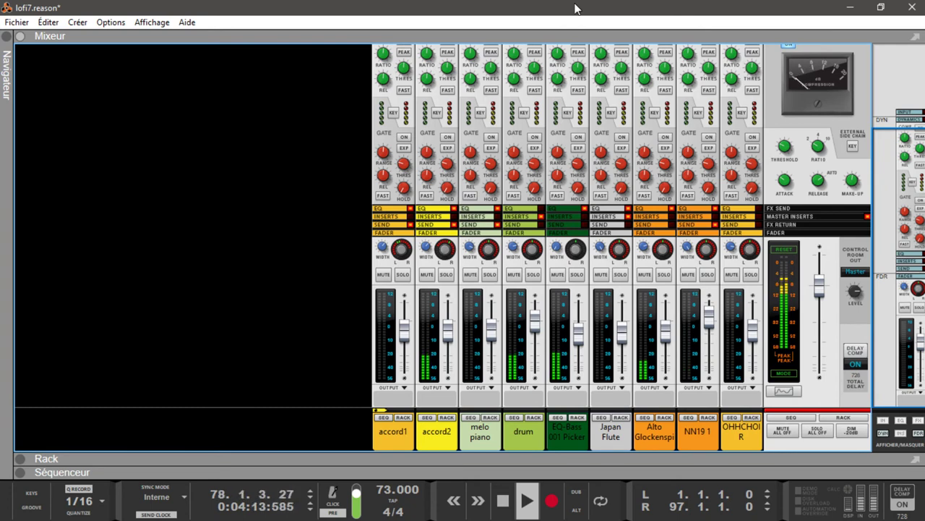
{"action": "key", "text": "F7"}
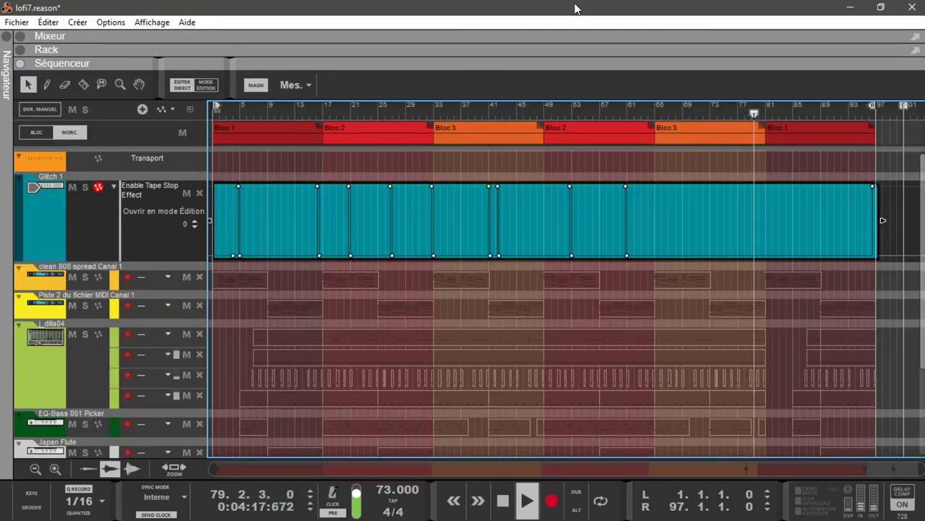
- Return to the rack and step upward from iZotope Vinyl through the master inserts to the Hardware Interface
{"action": "key", "text": "F6"}
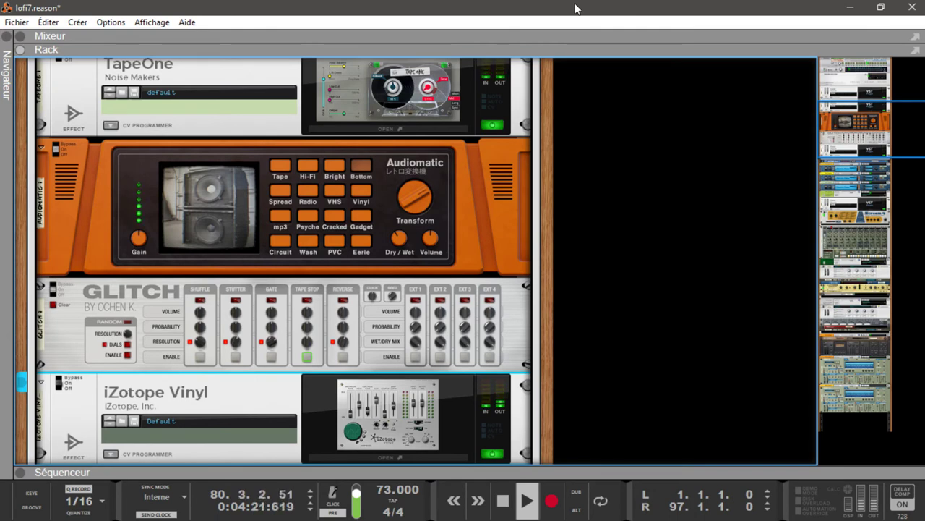
{"action": "key", "text": "Up"}
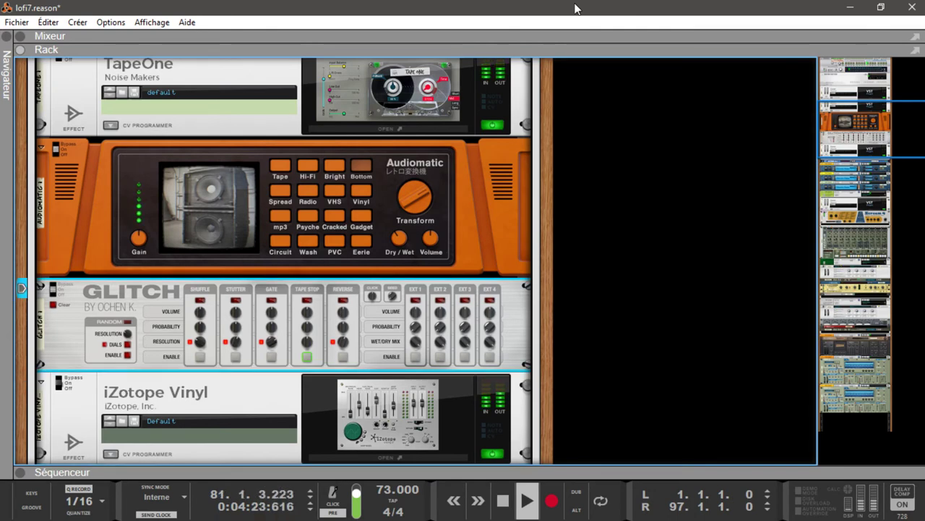
{"action": "key", "text": "Up"}
{"action": "key", "text": "Up"}
{"action": "key", "text": "Up"}
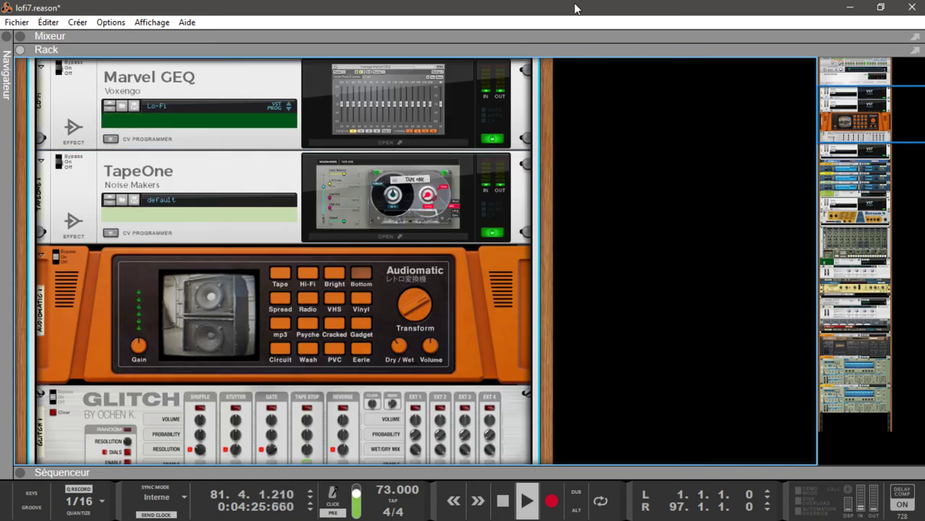
{"action": "key", "text": "Up"}
{"action": "key", "text": "Up"}
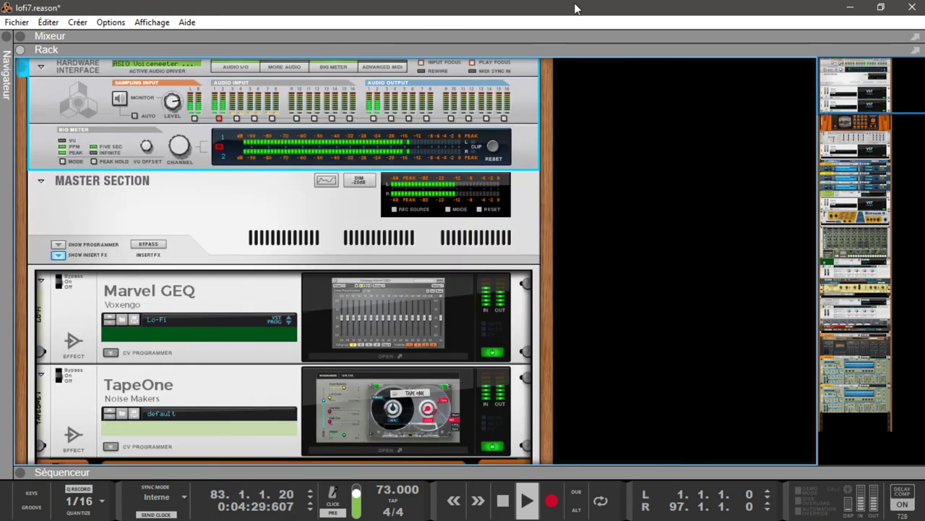
- Step down the rack from the Hardware Interface through the Master Section and its insert effects to iZotope Vinyl
{"action": "key", "text": "Down"}
{"action": "key", "text": "Down"}
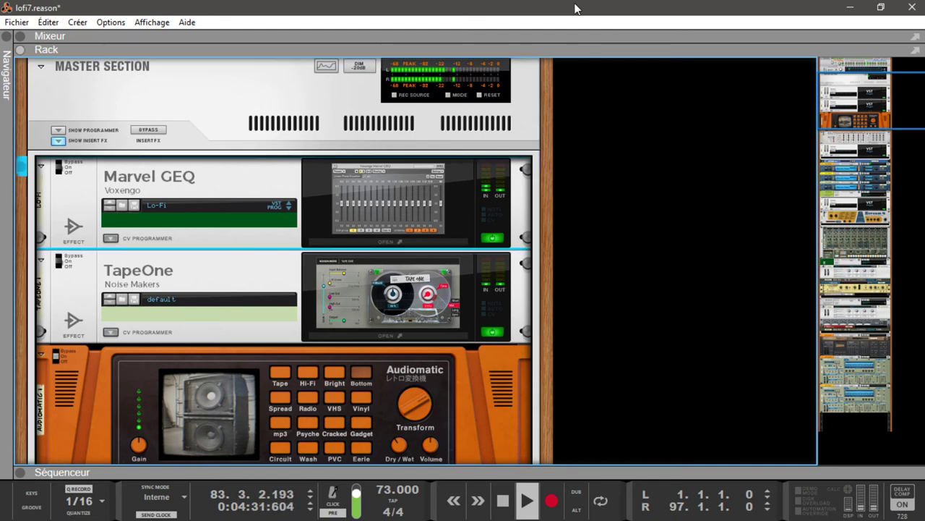
{"action": "key", "text": "Down"}
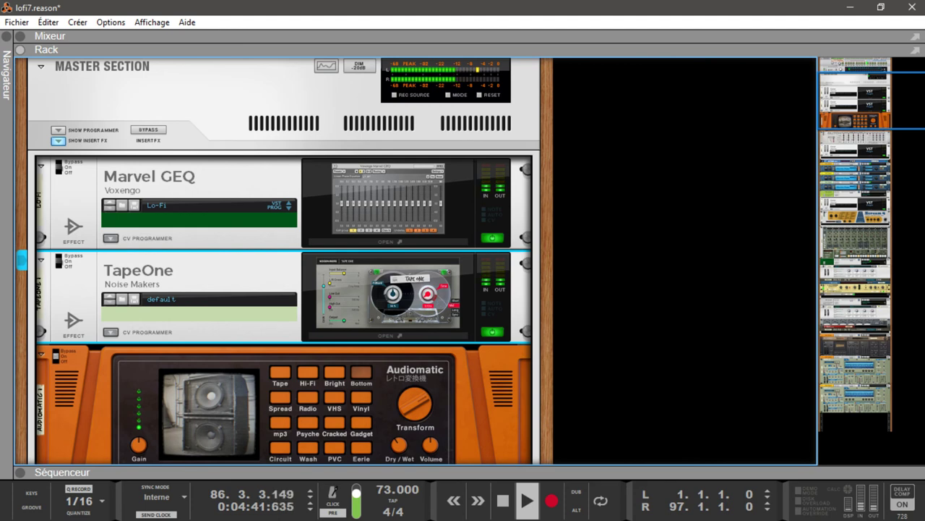
{"action": "key", "text": "Down"}
{"action": "key", "text": "Down"}
{"action": "key", "text": "Down"}
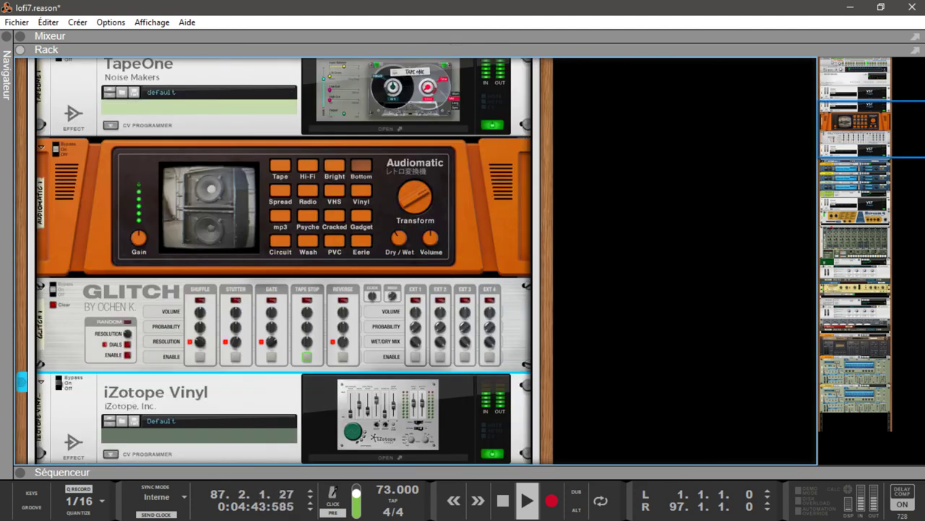